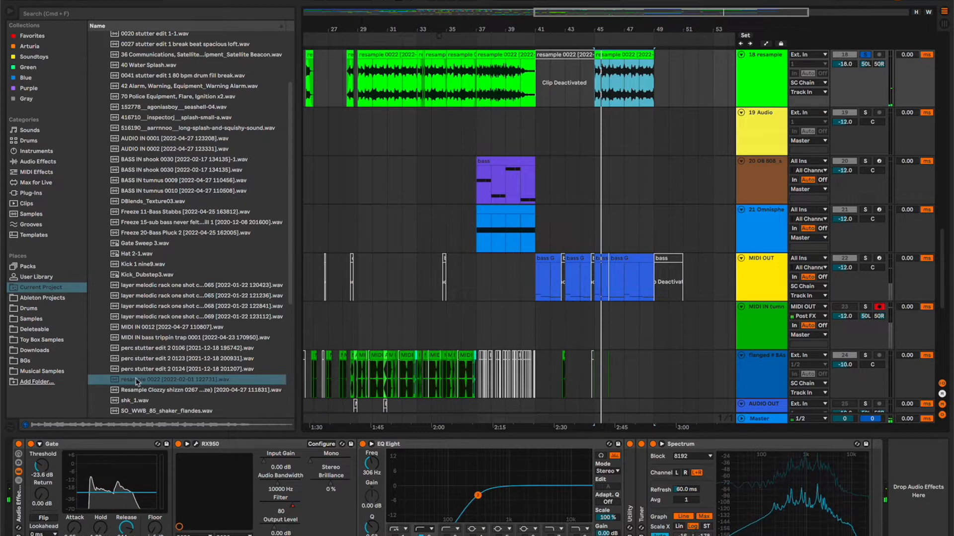
left_click(138, 381)
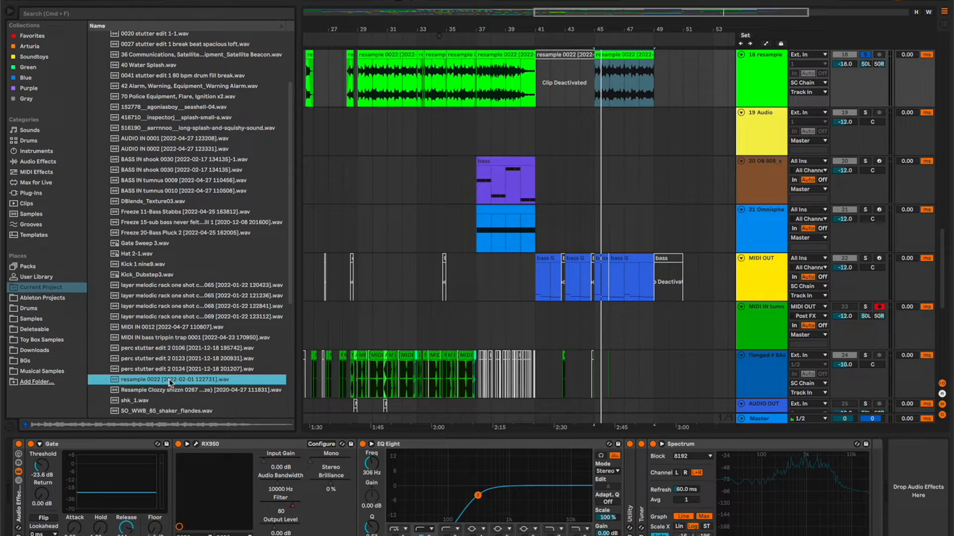
key("super+r")
type("tumnus")
key("Return")
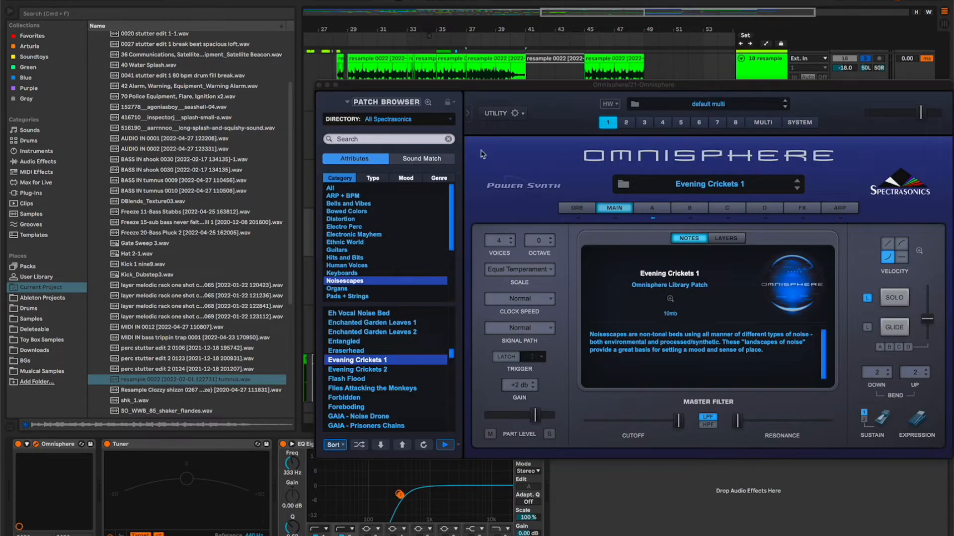
Import the tumnus resample file into Omnisphere as User Audio, finding it by searching for "tumnus resample".
left_click(517, 114)
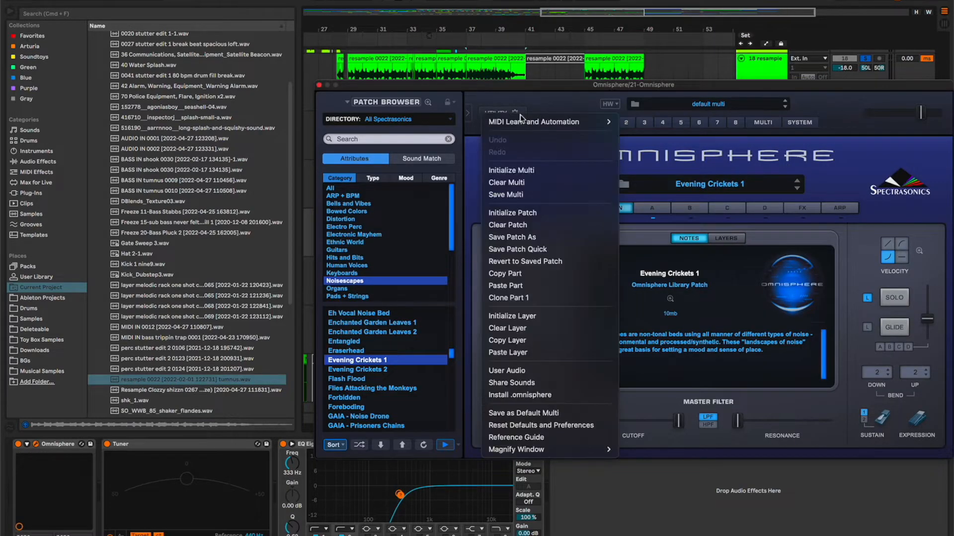
left_click(516, 375)
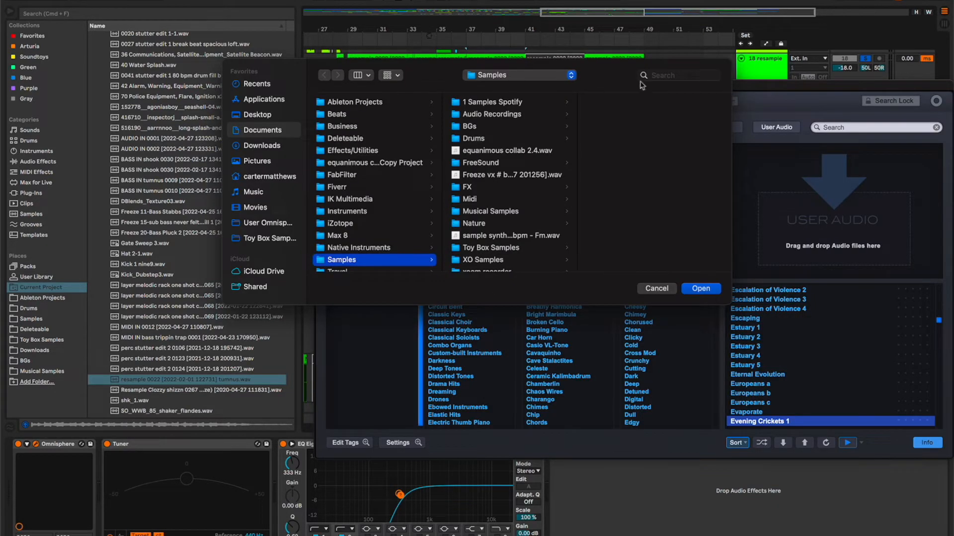
left_click(667, 76)
type("tumnus")
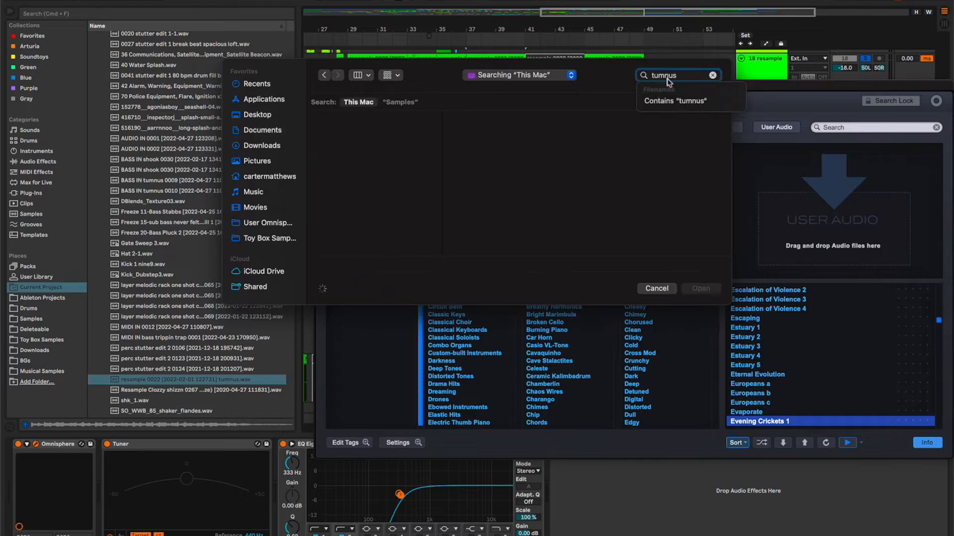
type(" resample")
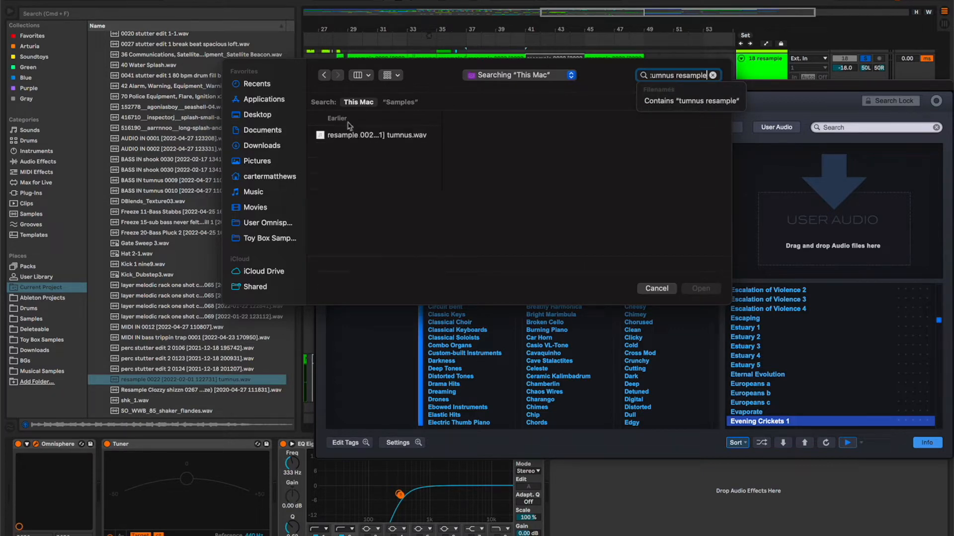
double_click(368, 135)
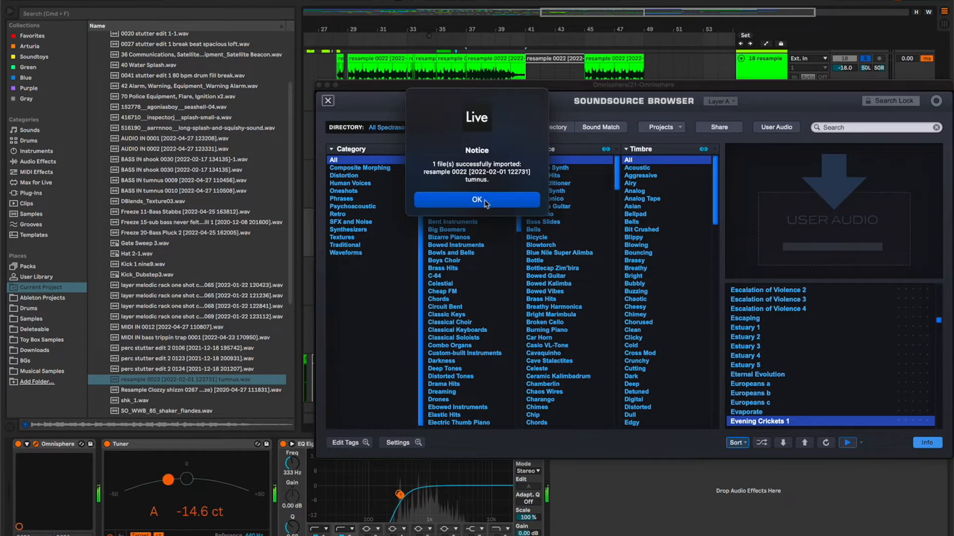
left_click(485, 201)
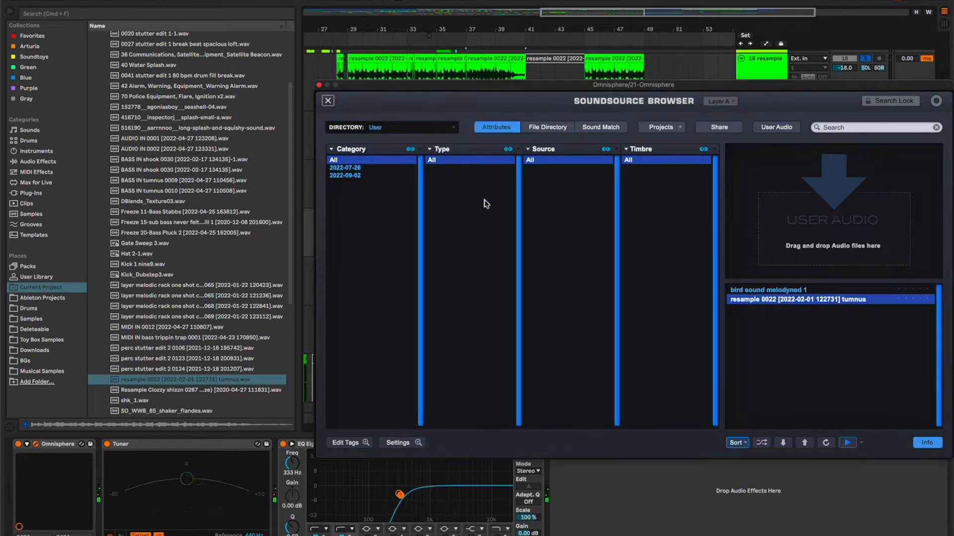
Reposition the Omnisphere window over the arrangement and close the Soundsource Browser.
left_click_drag(376, 83, 350, 315)
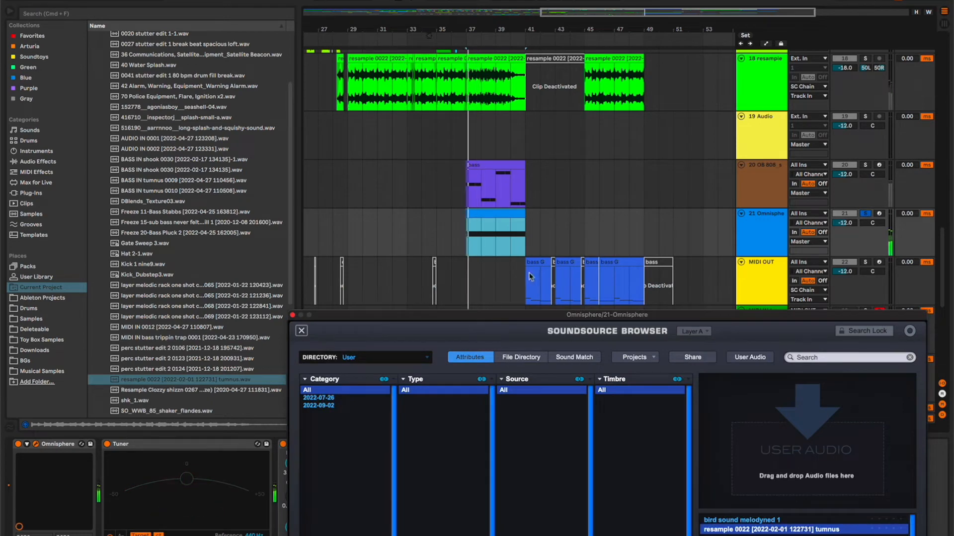
left_click_drag(516, 319, 410, 125)
left_click(193, 139)
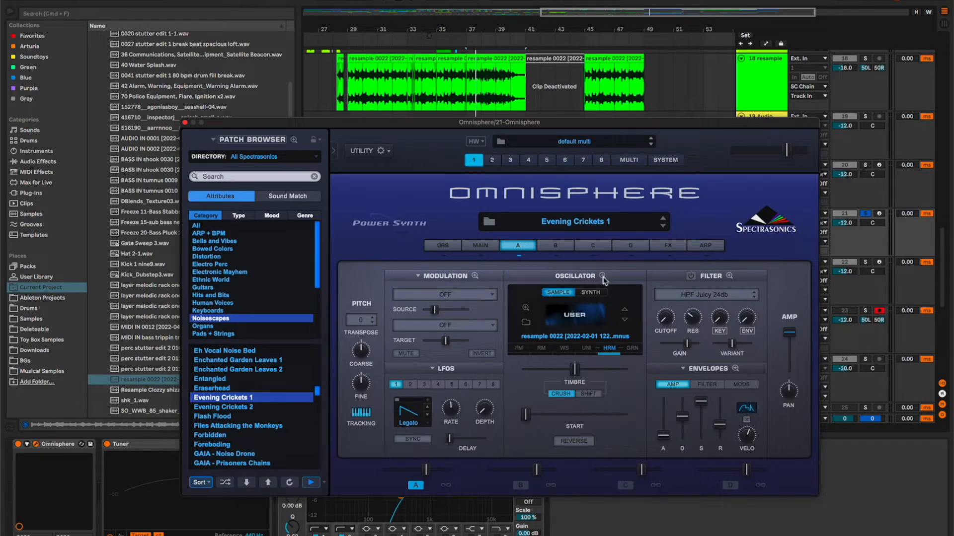
Open layer A's Granular page in the Oscillator Zoom view and switch on granular synthesis.
left_click(633, 350)
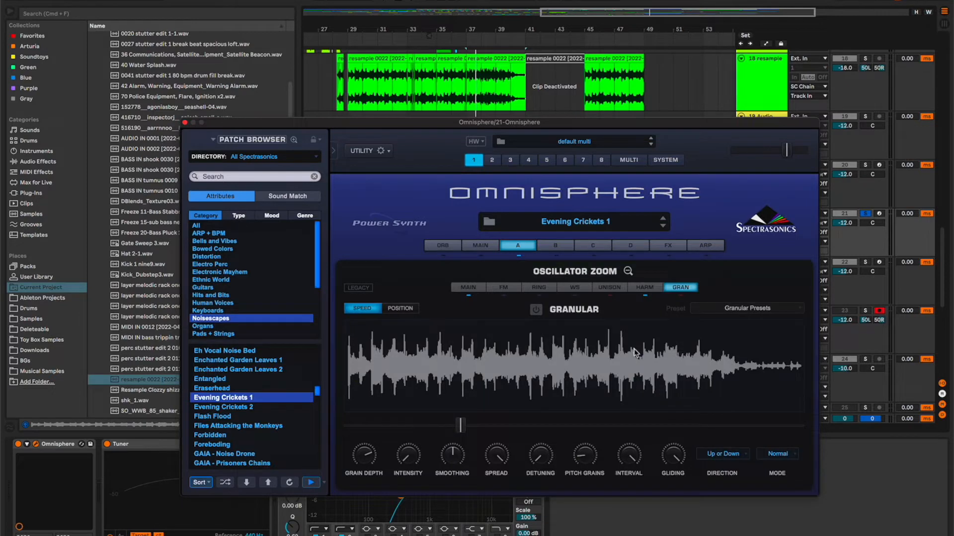
left_click(517, 245)
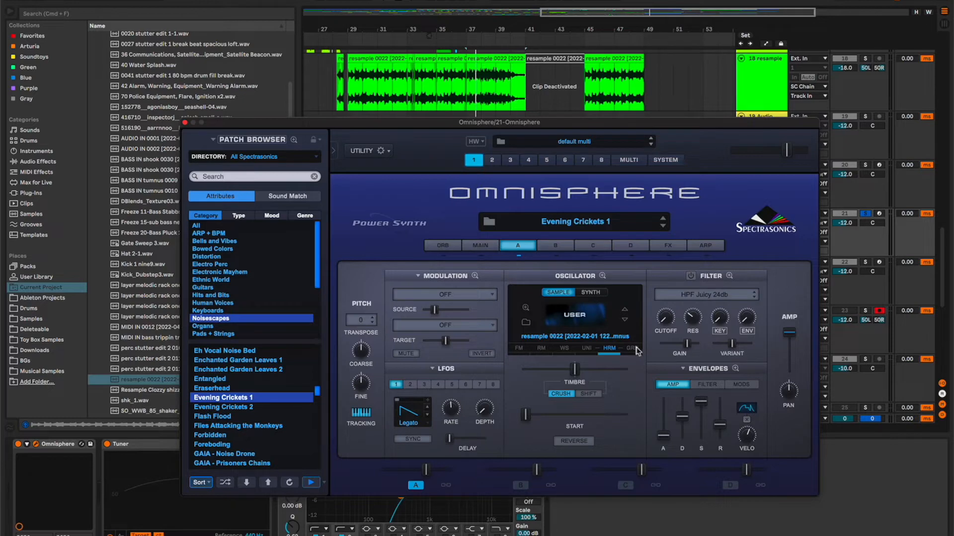
left_click(601, 276)
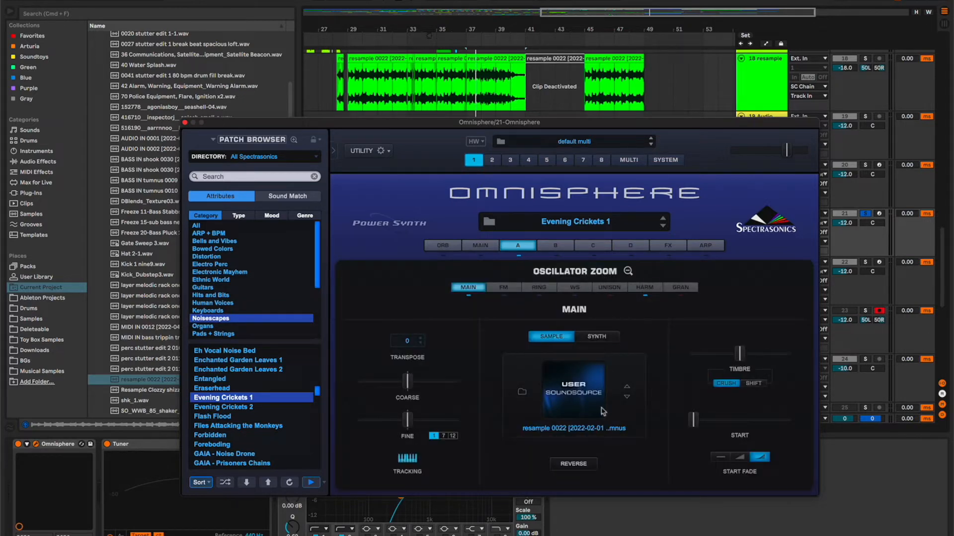
left_click(680, 288)
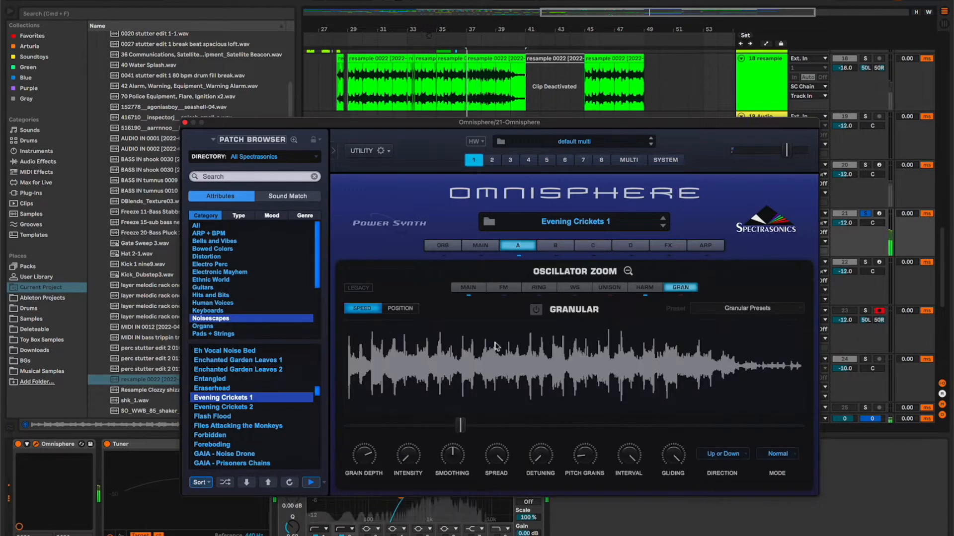
left_click(535, 310)
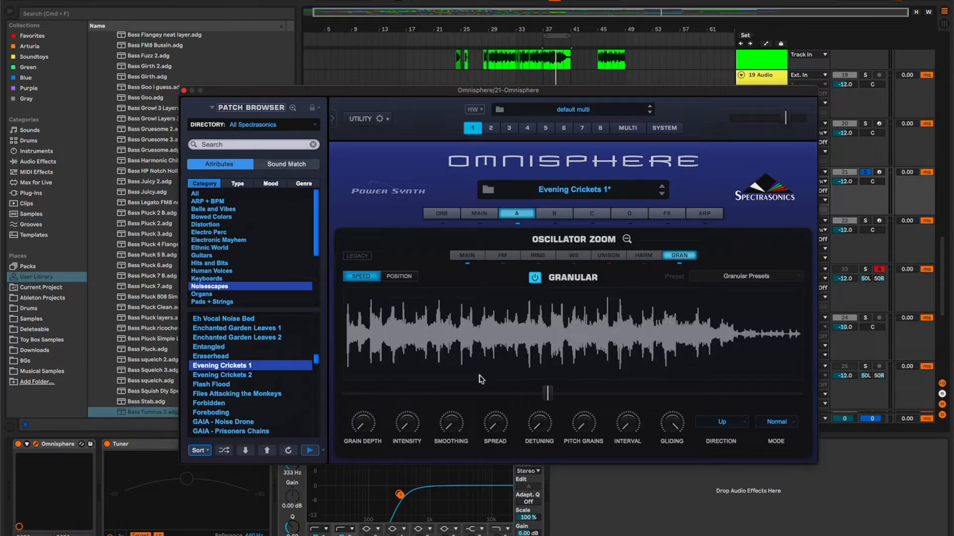
Turn Gliding down to its minimum and try faster and slower grain speeds, leaving Speed moderately below mid-range.
left_click_drag(677, 424, 664, 517)
left_click_drag(548, 393, 658, 397)
mouse_move(658, 399)
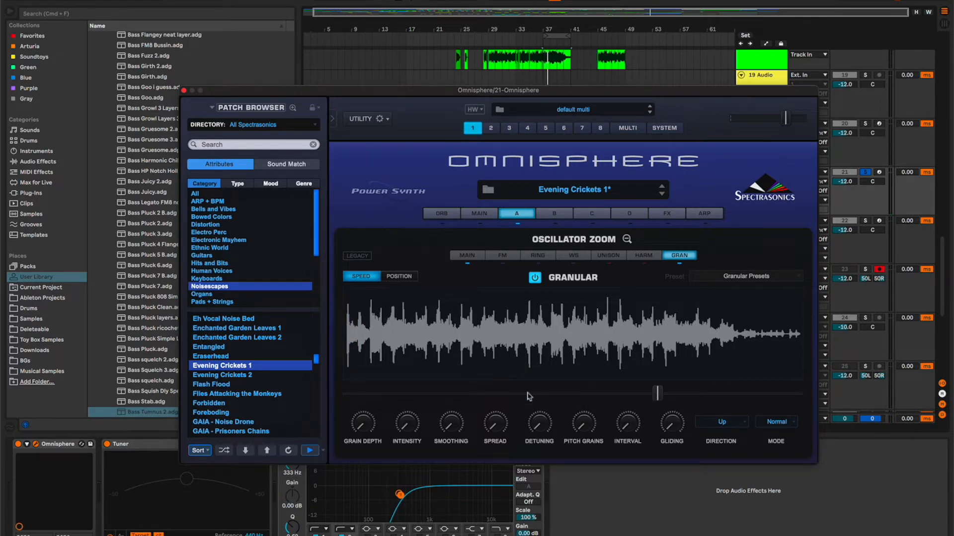
left_click_drag(659, 395, 504, 394)
left_click_drag(503, 394, 512, 396)
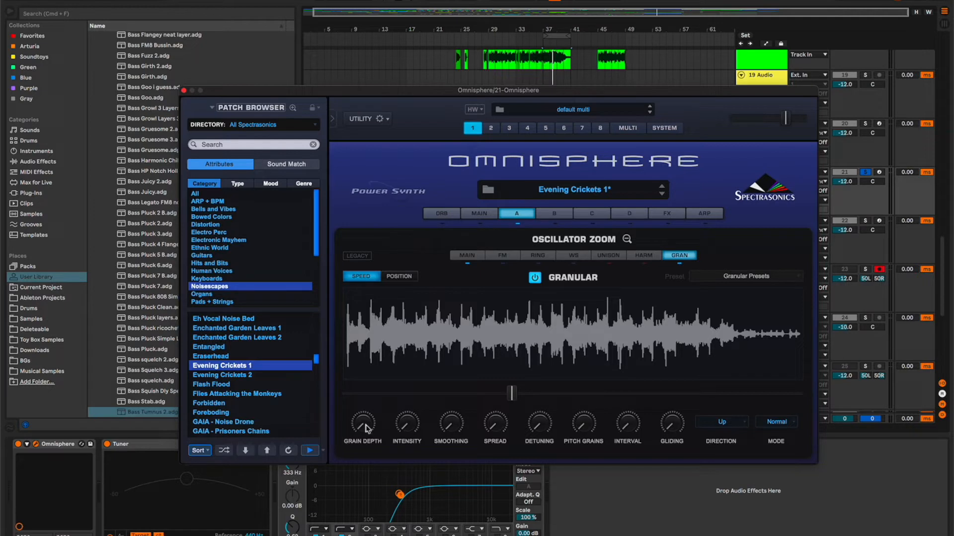
Compare low and high Grain Depth settings in playback, leaving Grain Depth at 1.000.
left_click_drag(366, 428, 373, 379)
left_click_drag(363, 431, 353, 486)
key("space")
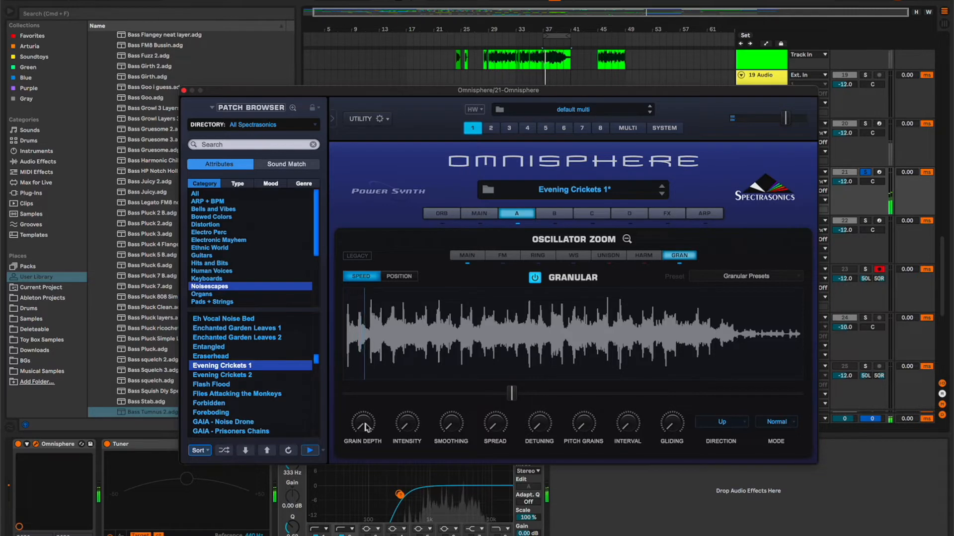
key("space")
left_click_drag(365, 425, 408, 289)
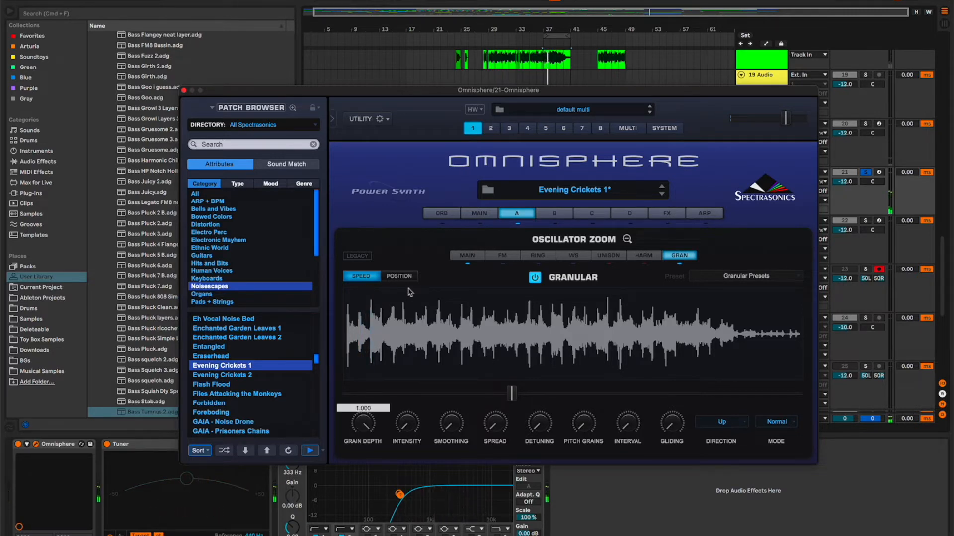
key("space")
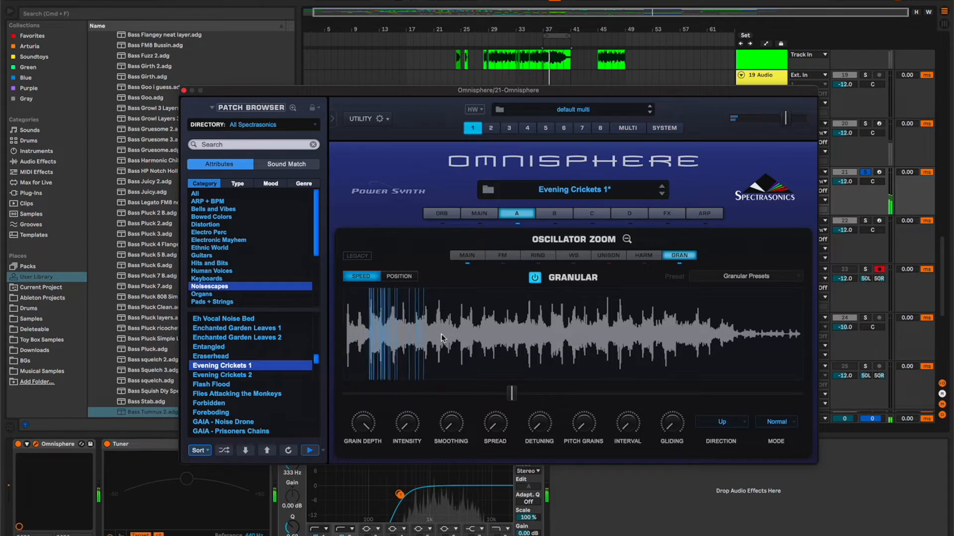
key("space")
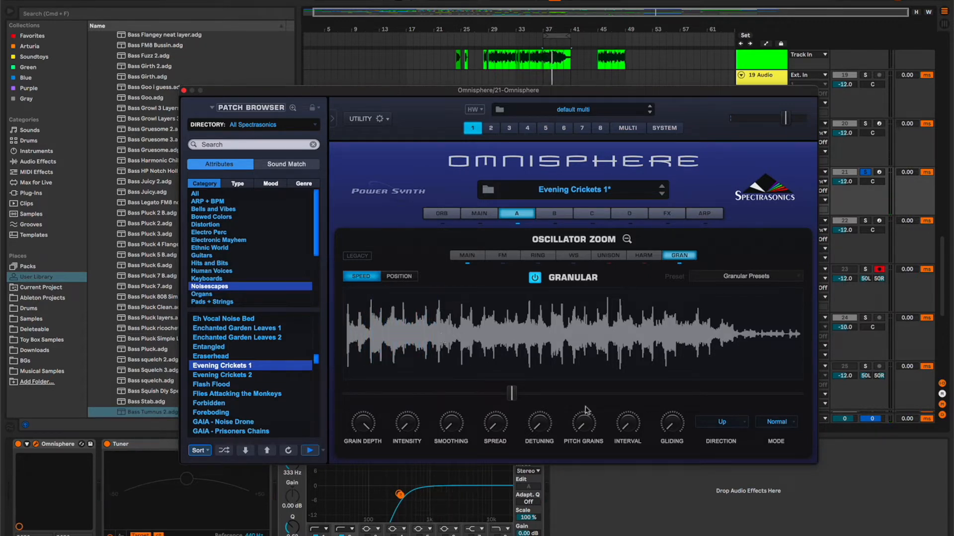
Raise the granular Speed to slightly below mid-range and audition the sound.
left_click_drag(514, 395, 548, 395)
key("space")
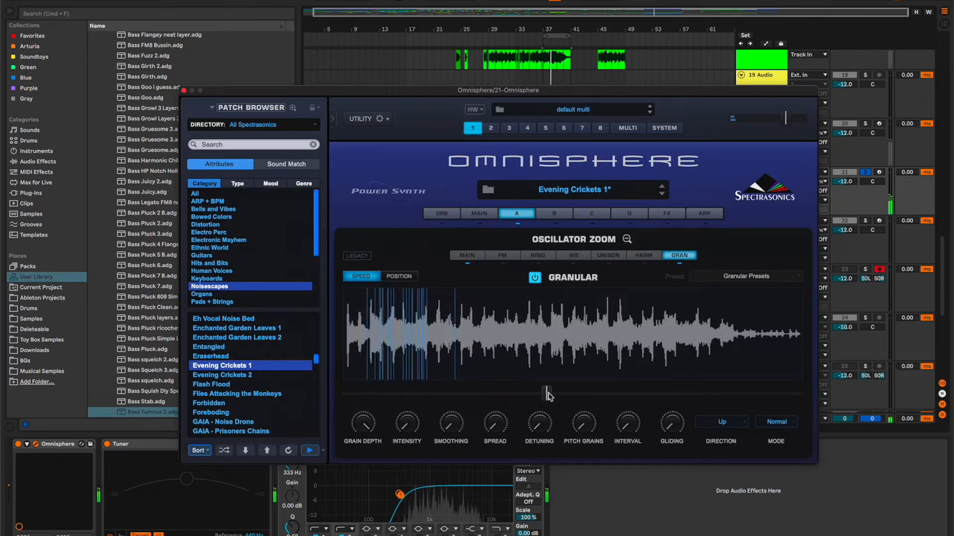
key("space")
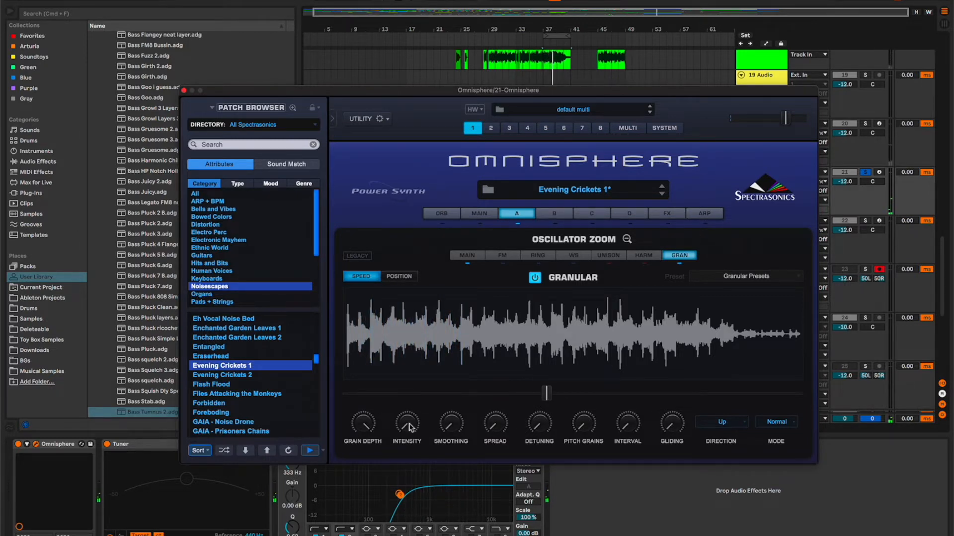
key("space")
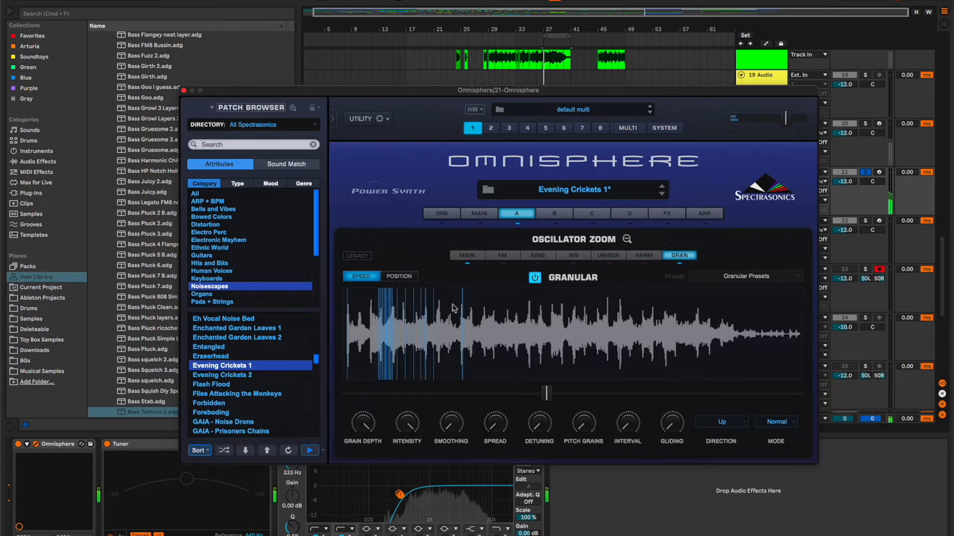
key("space")
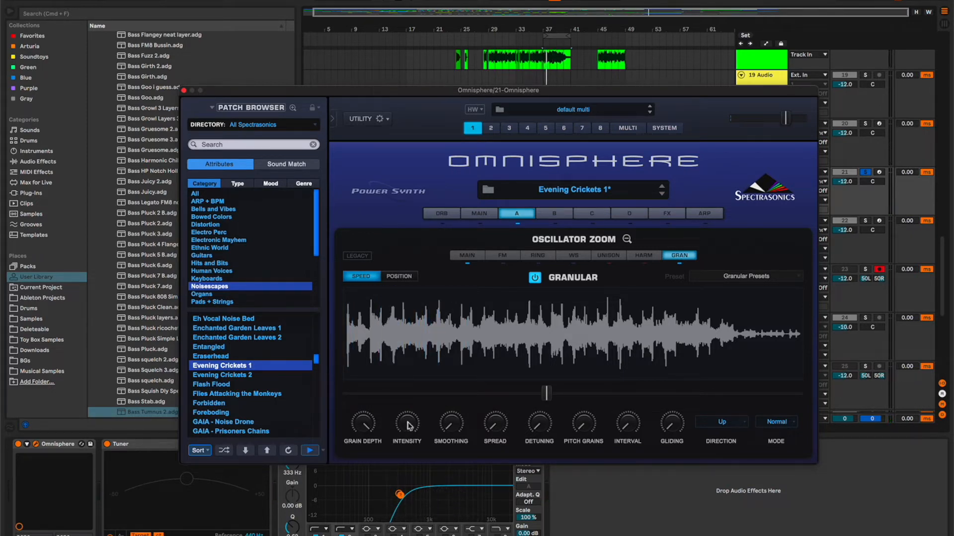
Audition the granular sound at several reduced Intensity settings, and return Intensity to its maximum.
left_click(407, 426)
left_click_drag(407, 430, 403, 472)
key("space")
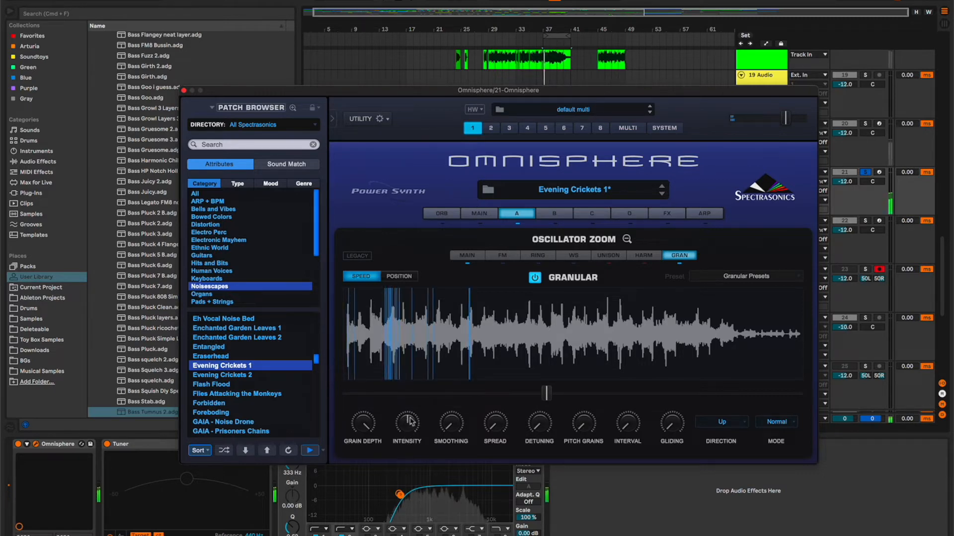
key("space")
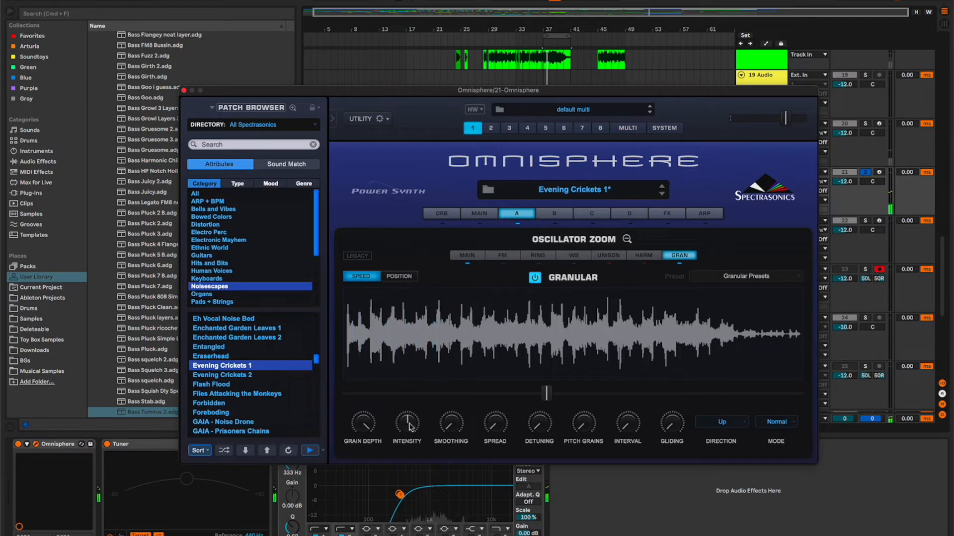
left_click(408, 425)
left_click_drag(409, 427, 407, 440)
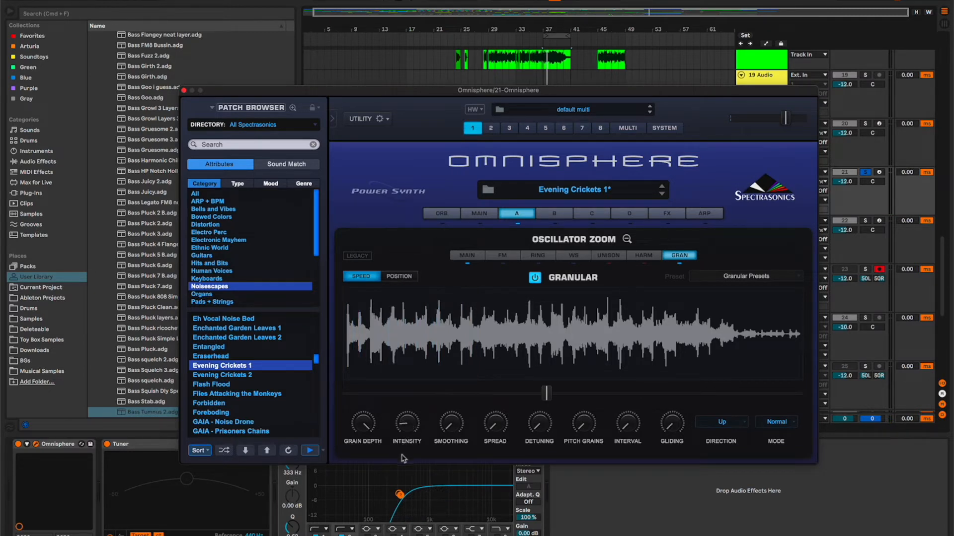
key("space")
left_click_drag(408, 421, 407, 475)
left_click_drag(407, 426, 518, 229)
Raise the granular Spread through mid-range to its maximum and listen to the wider grain distribution.
left_click_drag(499, 427, 505, 372)
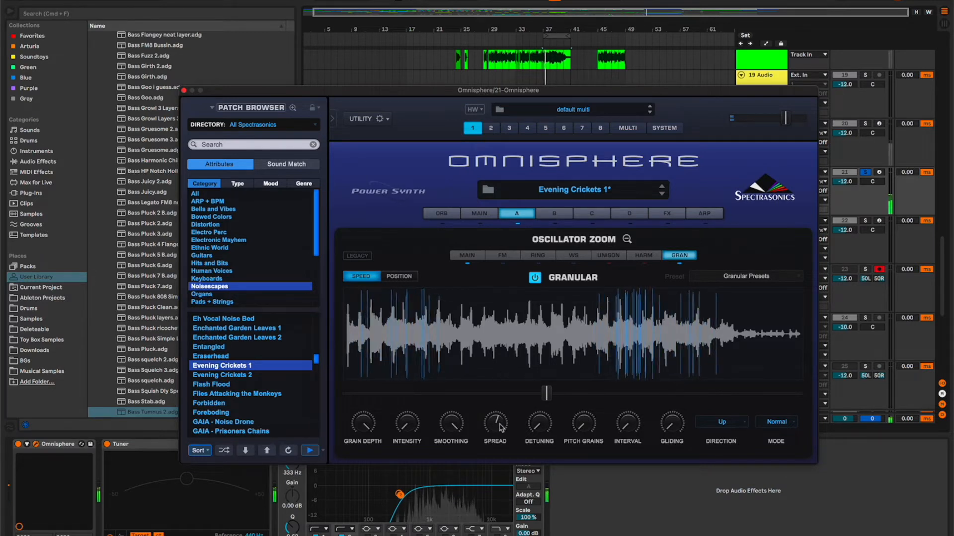
left_click_drag(501, 424, 507, 372)
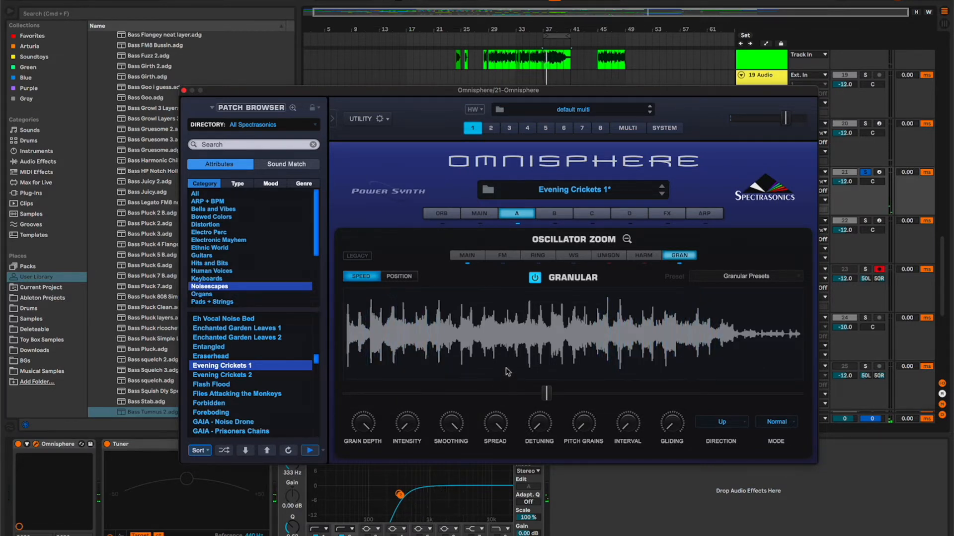
left_click_drag(498, 427, 498, 444)
key("space")
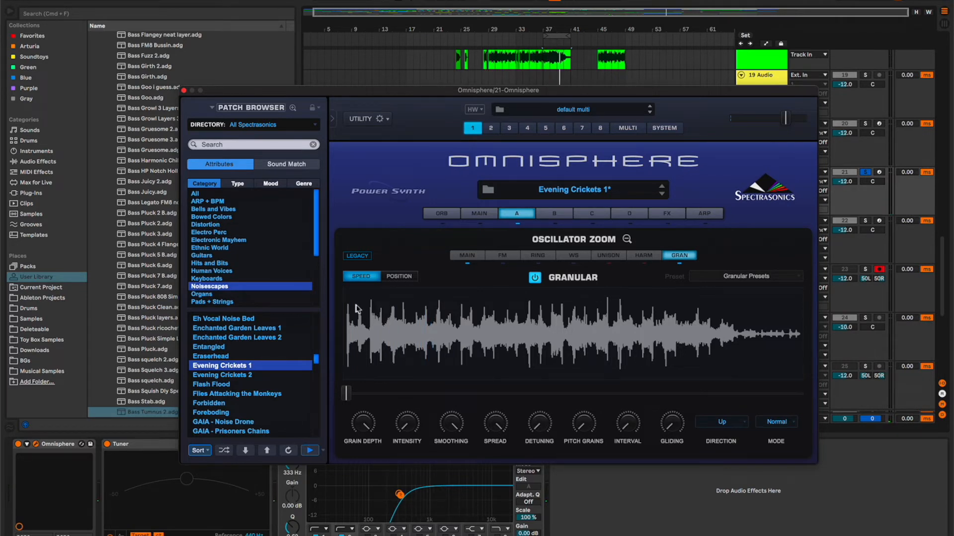
Set Intensity to roughly four fifths of its range and raise Pitch Grains to its maximum.
left_click_drag(407, 422, 409, 356)
left_click_drag(585, 426, 614, 277)
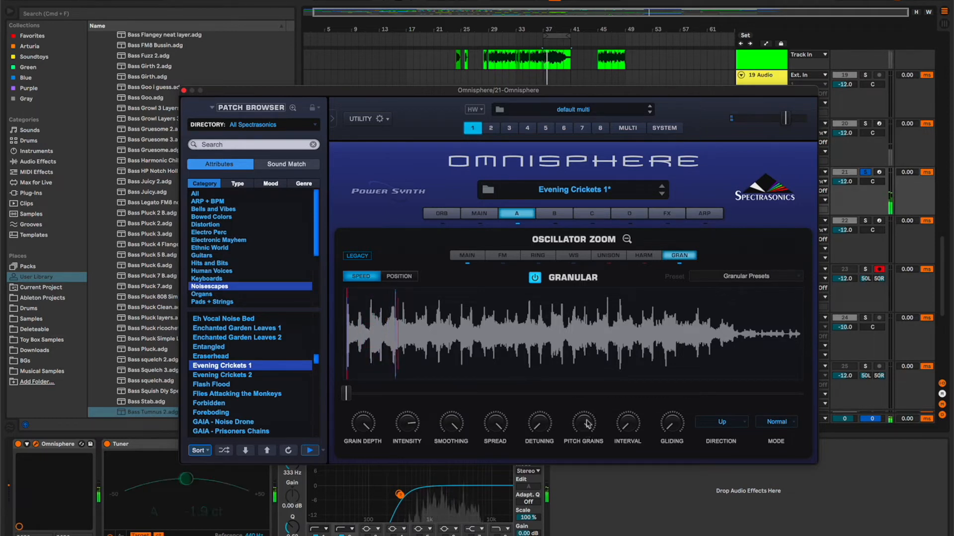
Adjust the Interval of the pitch grains to about mid-range and audition it in playback.
left_click_drag(625, 427, 625, 428)
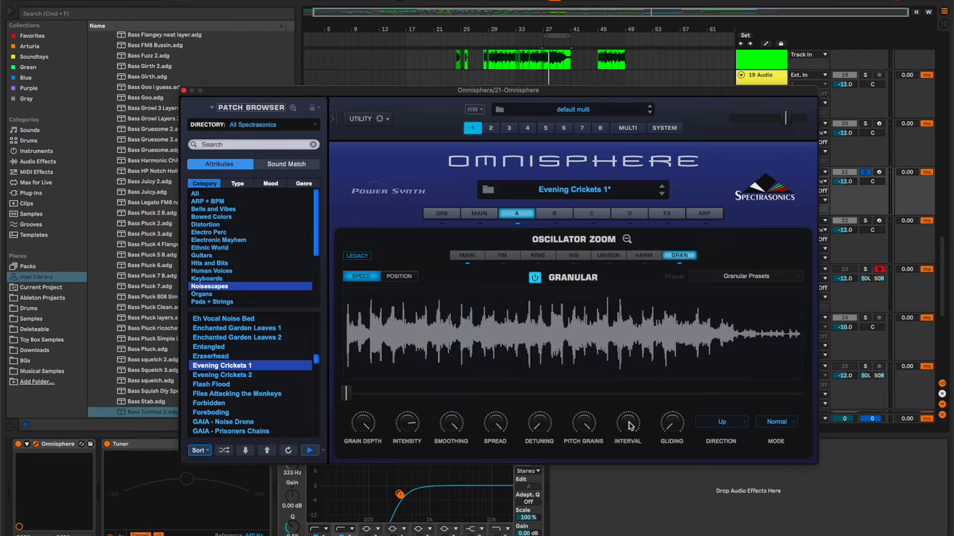
left_click(629, 426)
left_click_drag(624, 467, 623, 469)
key("space")
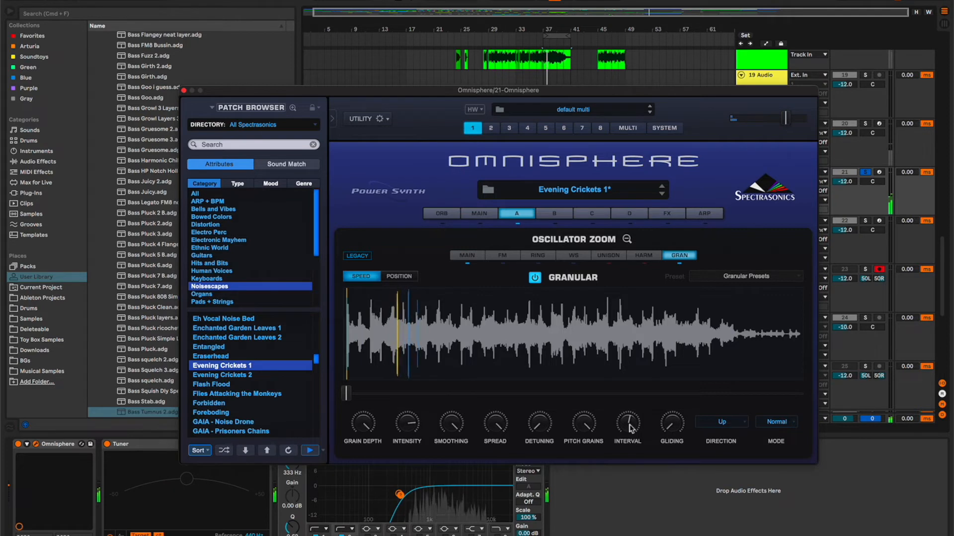
mouse_move(630, 421)
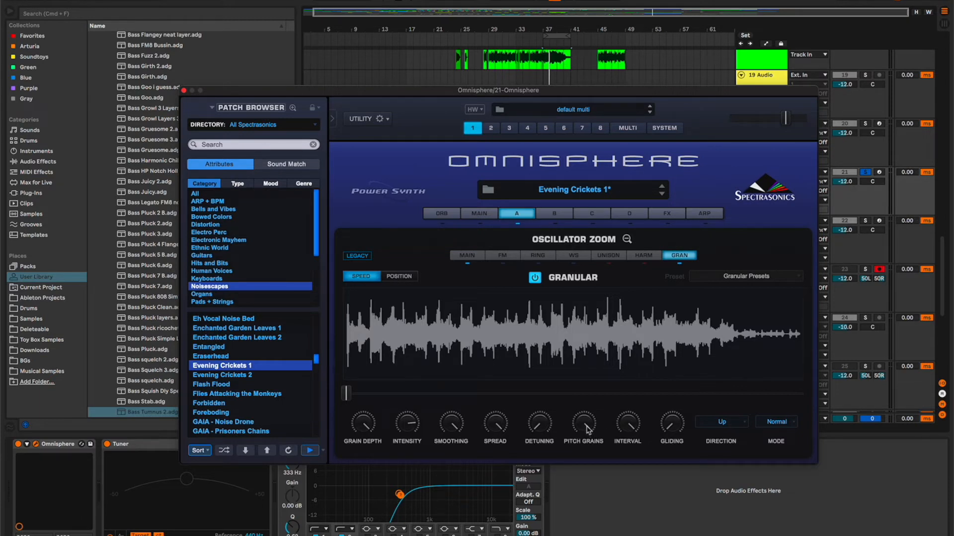
Audition the granular Detuning at high and mid-range amounts, and settle it at roughly a quarter of its range.
mouse_move(587, 428)
mouse_move(543, 428)
key("space")
left_click_drag(541, 426, 571, 285)
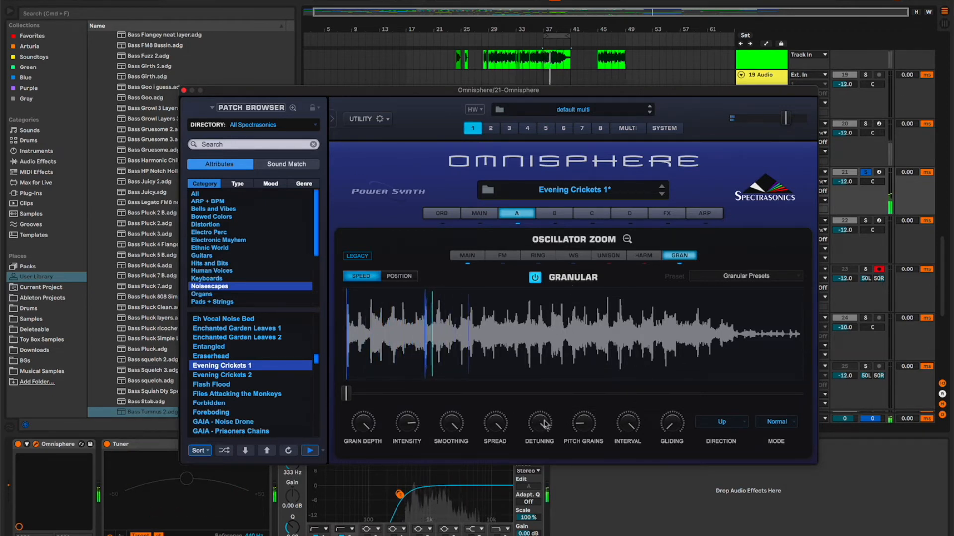
left_click_drag(542, 426, 540, 435)
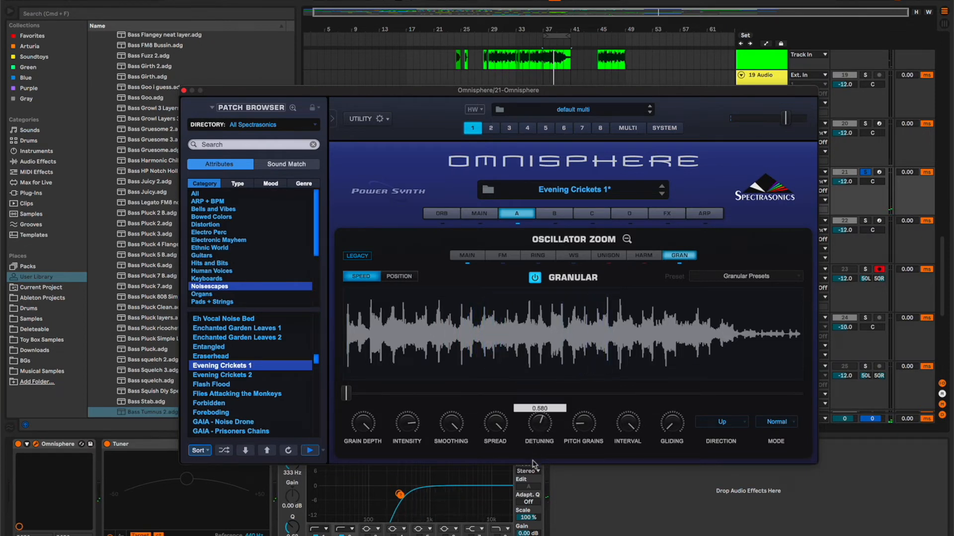
left_click(540, 426)
key("space")
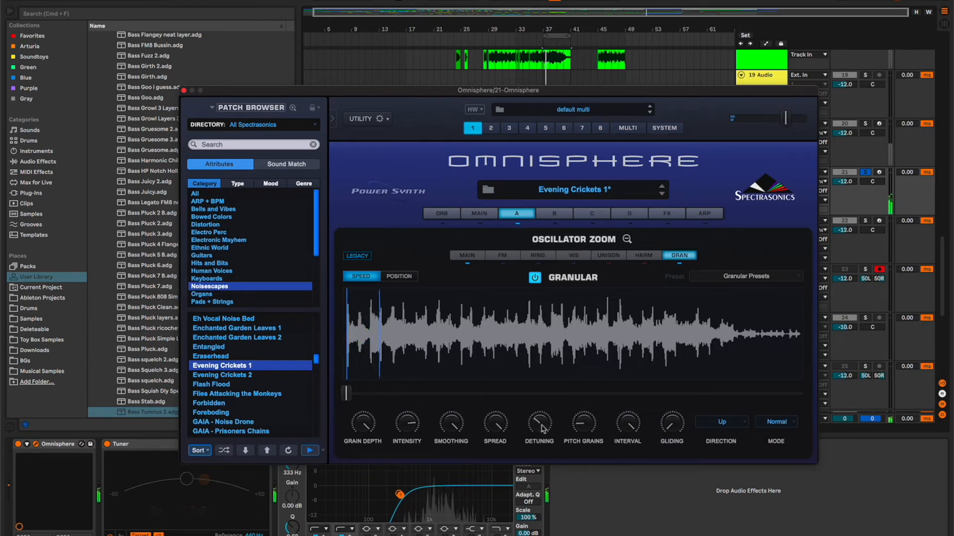
left_click_drag(541, 427, 542, 432)
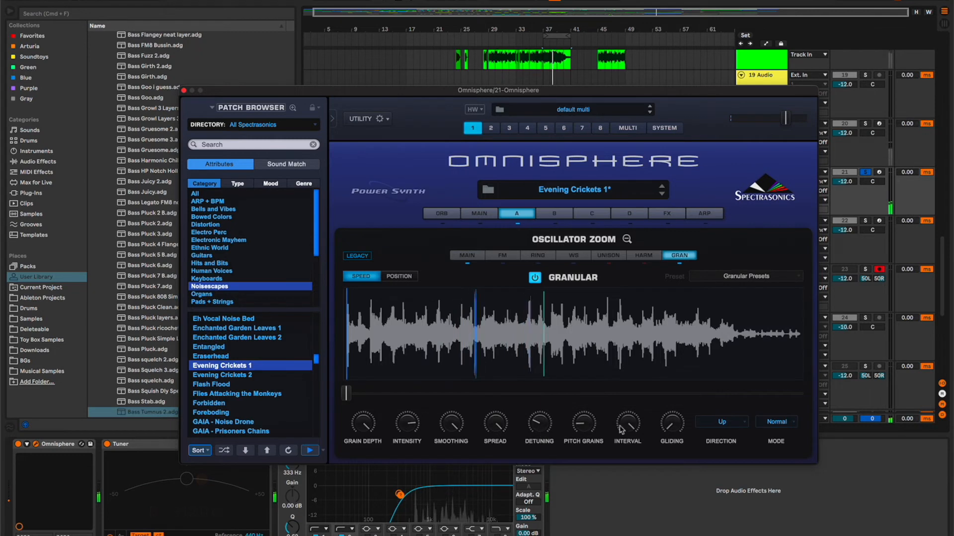
Raise the granular Gliding, set the pitch-grain Direction to Down, and audition the result in playback.
left_click(671, 431)
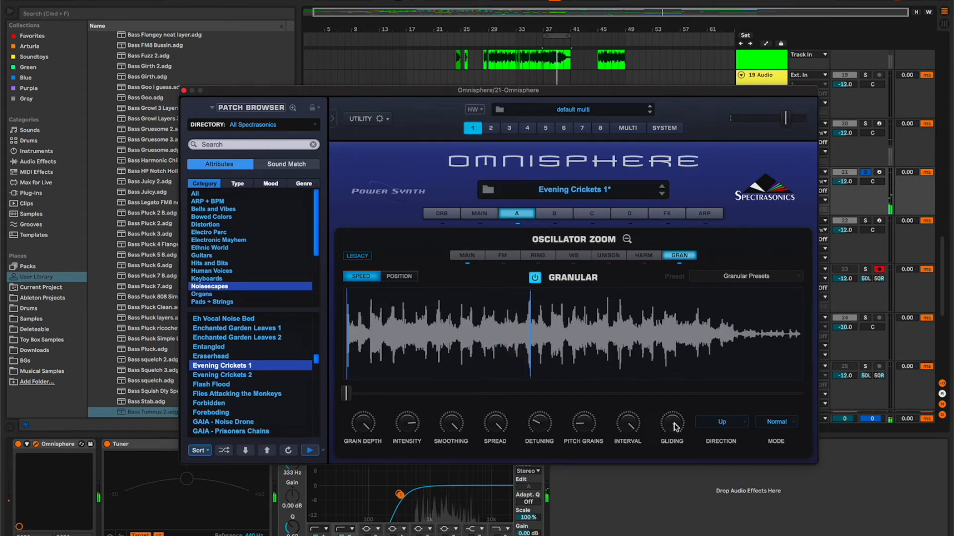
left_click_drag(675, 427, 676, 412)
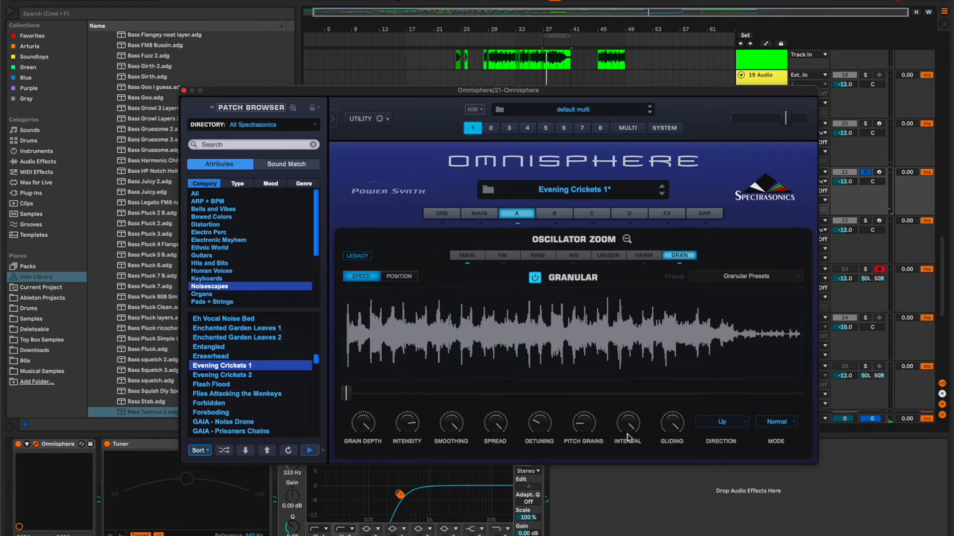
left_click(721, 422)
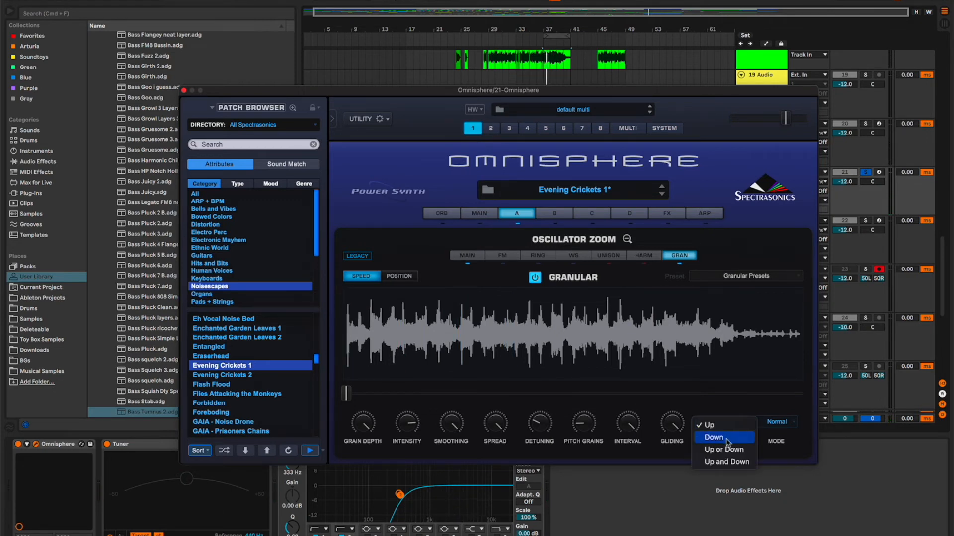
left_click(725, 440)
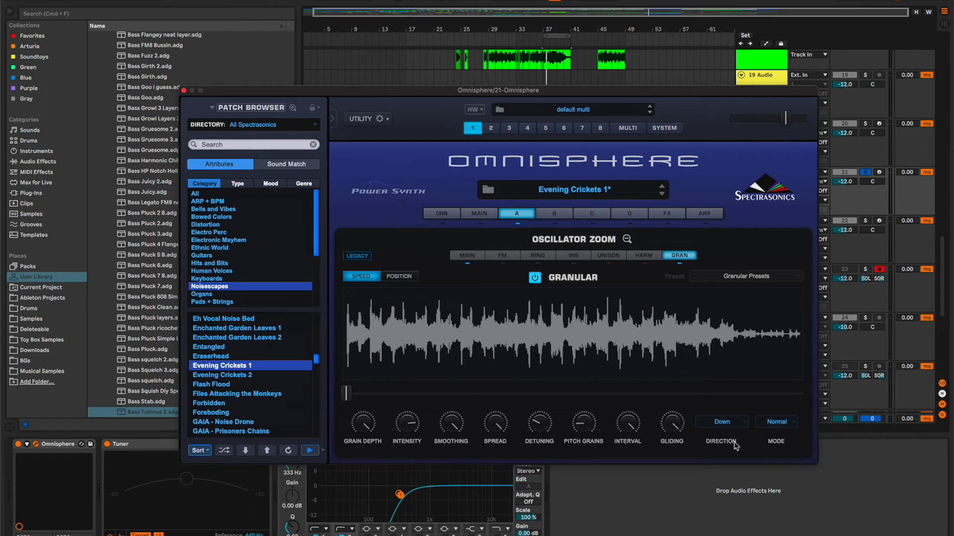
key("space")
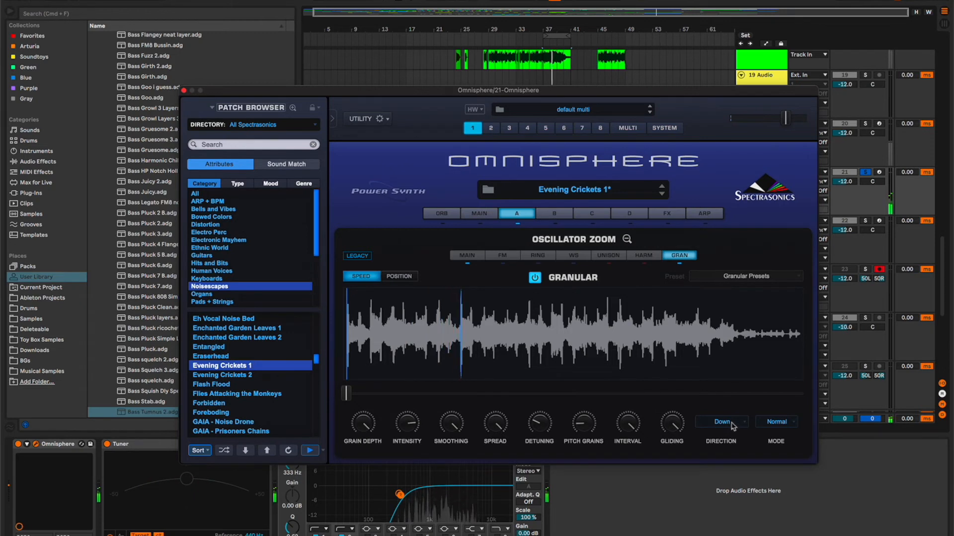
left_click(731, 423)
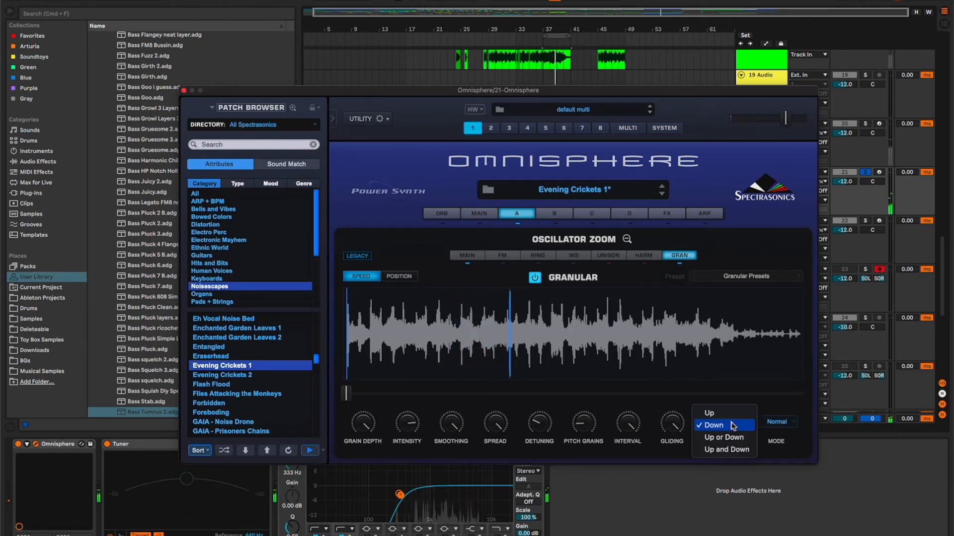
Move the granular speed slider to about a quarter of its range and raise Pitch Grains to 1.000.
left_click(348, 394)
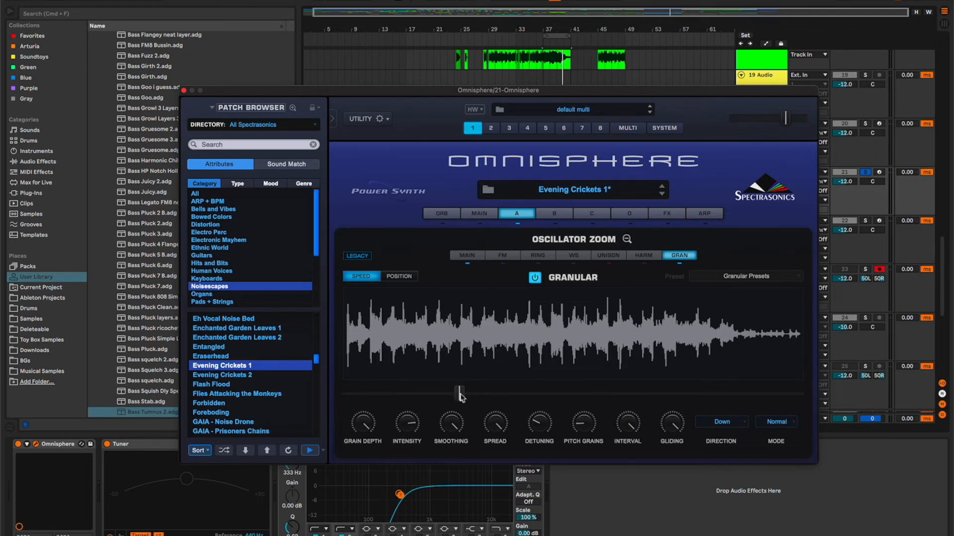
left_click_drag(583, 423, 585, 394)
Audition the pitch grains with Direction set to Up, and return Direction to Down for comparison.
left_click(722, 422)
left_click(720, 417)
key("space")
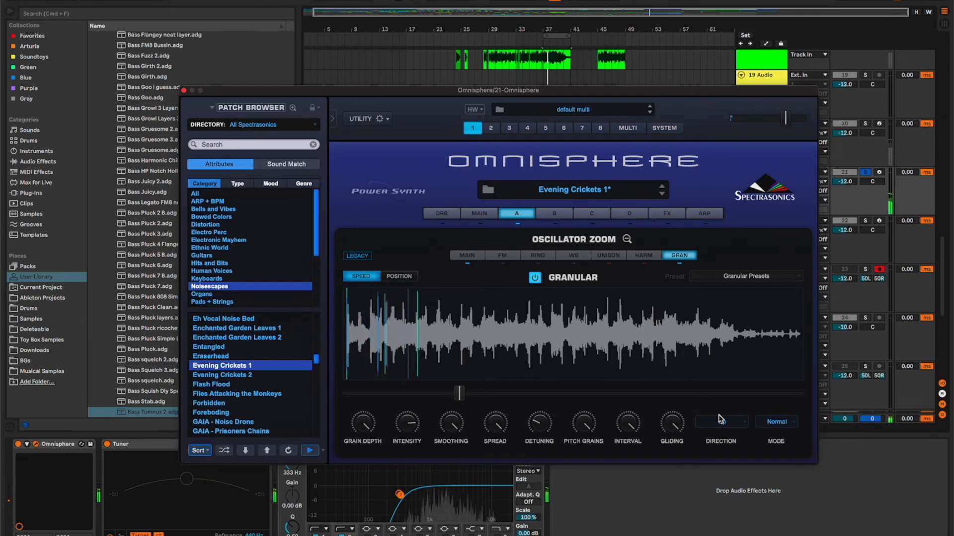
left_click(721, 420)
left_click(733, 439)
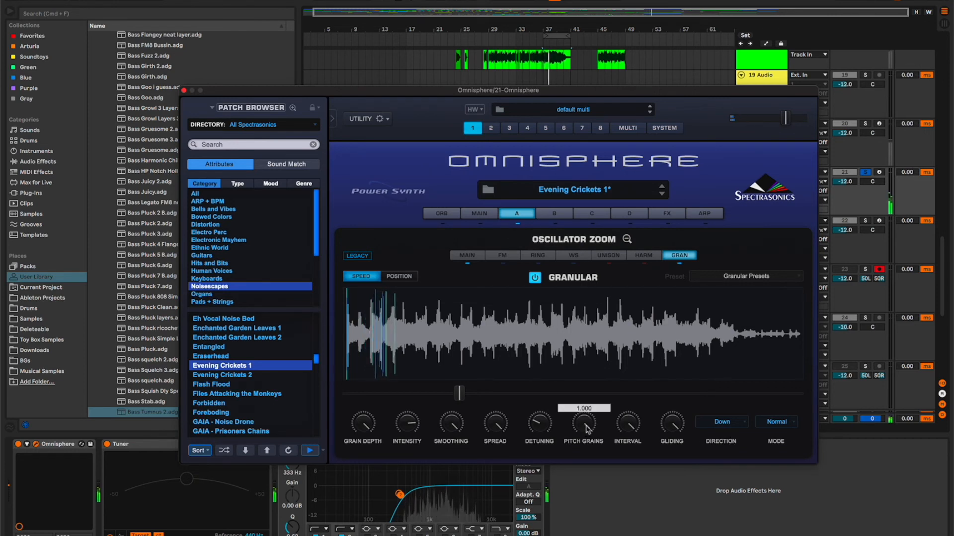
Set the pitch-grain Direction to Up and Down and listen to it in playback.
mouse_move(625, 428)
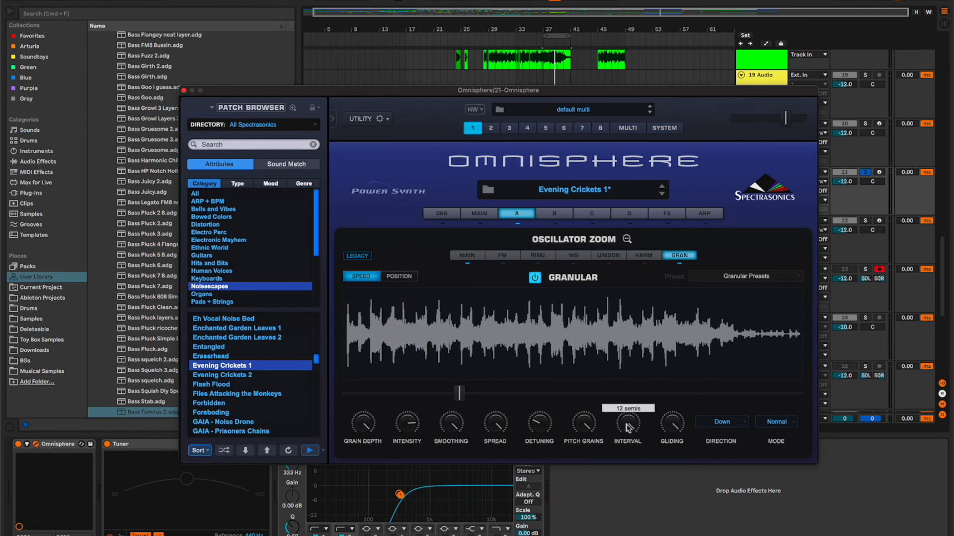
left_click(724, 426)
left_click(678, 406)
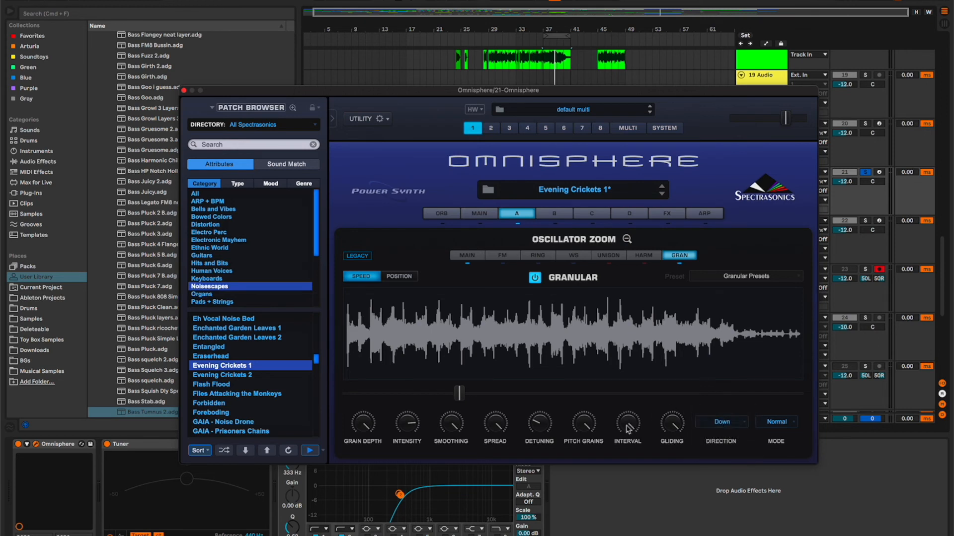
left_click(728, 428)
left_click(691, 417)
left_click(730, 427)
left_click(736, 450)
key("space")
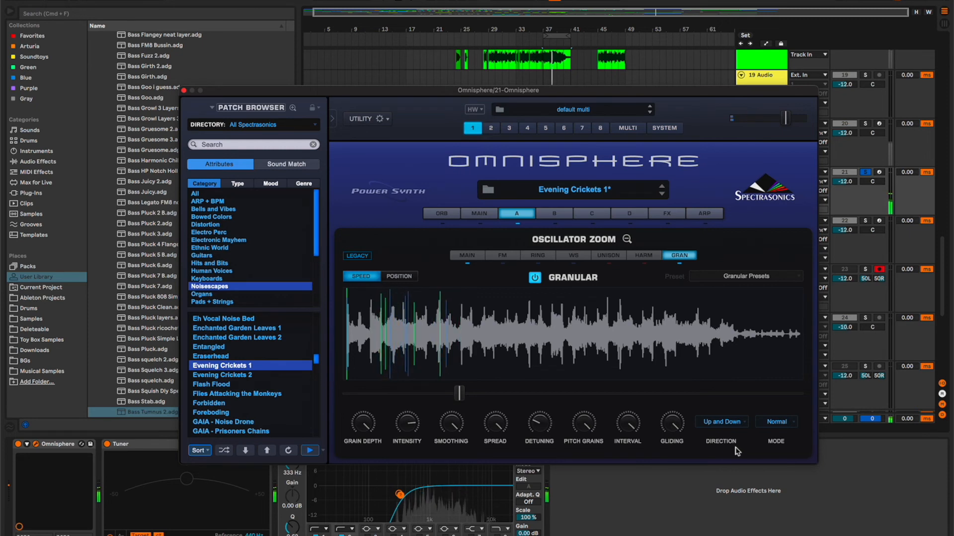
Audition the pitch grains with Direction set to Up or Down, and return Direction to Down.
left_click(729, 421)
left_click(729, 413)
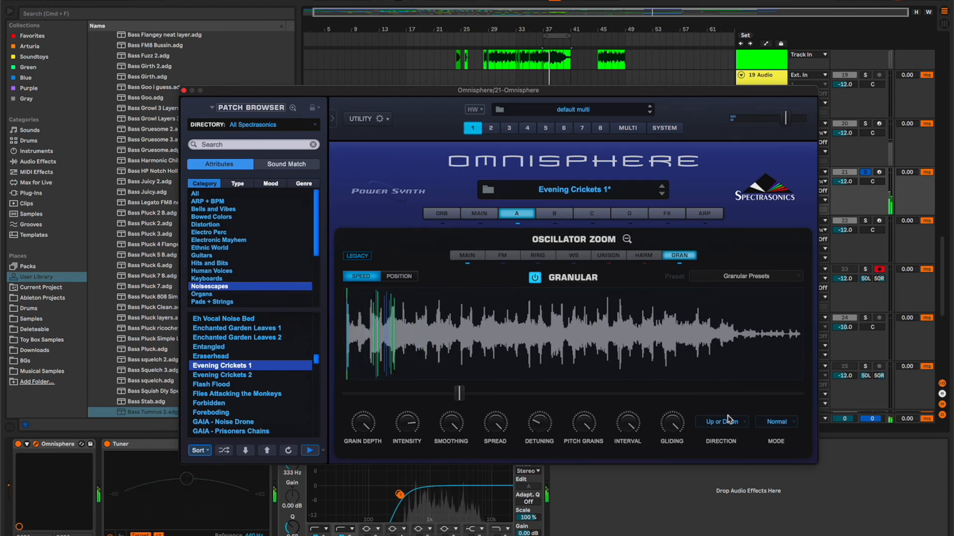
left_click(729, 420)
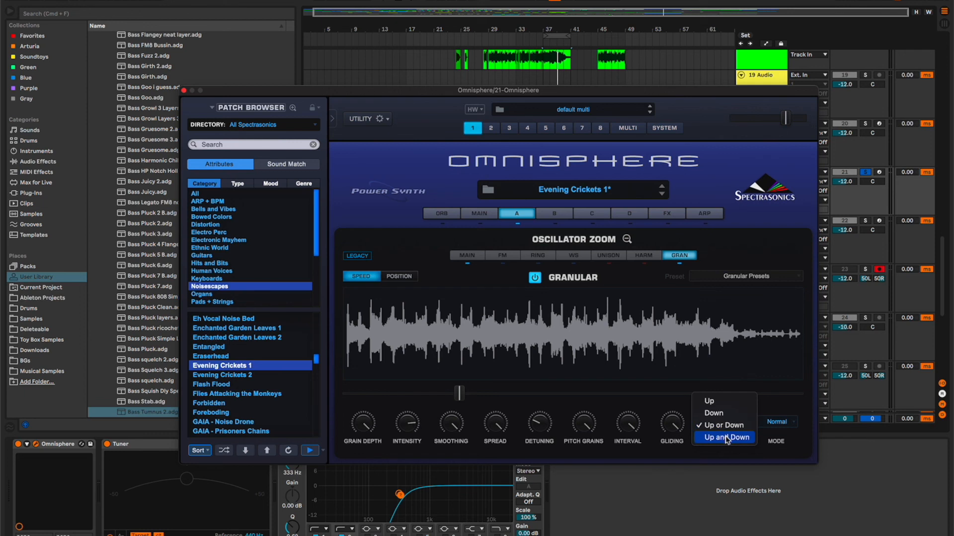
left_click(727, 438)
Compare the granular Mode options during playback and set Mode to Wild.
left_click(777, 422)
left_click(773, 438)
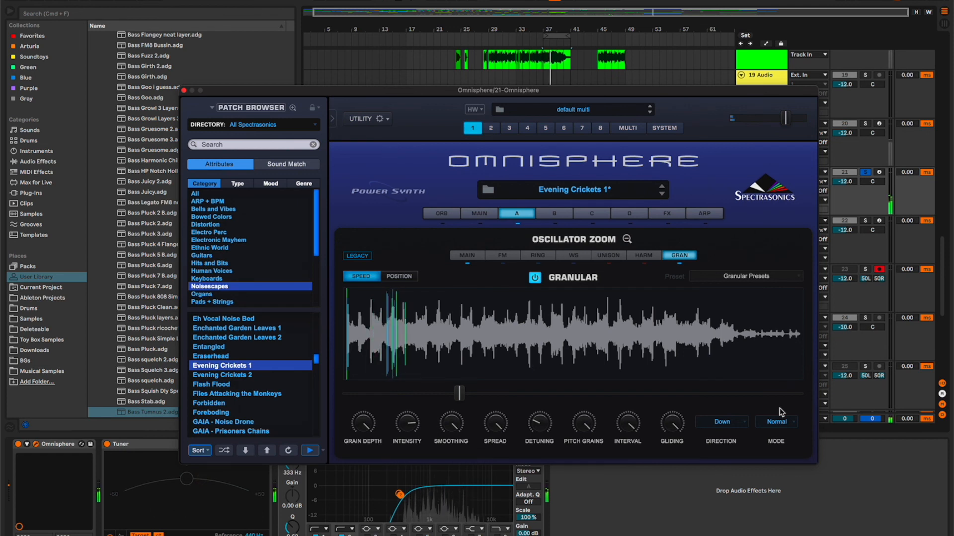
left_click(781, 420)
left_click(783, 438)
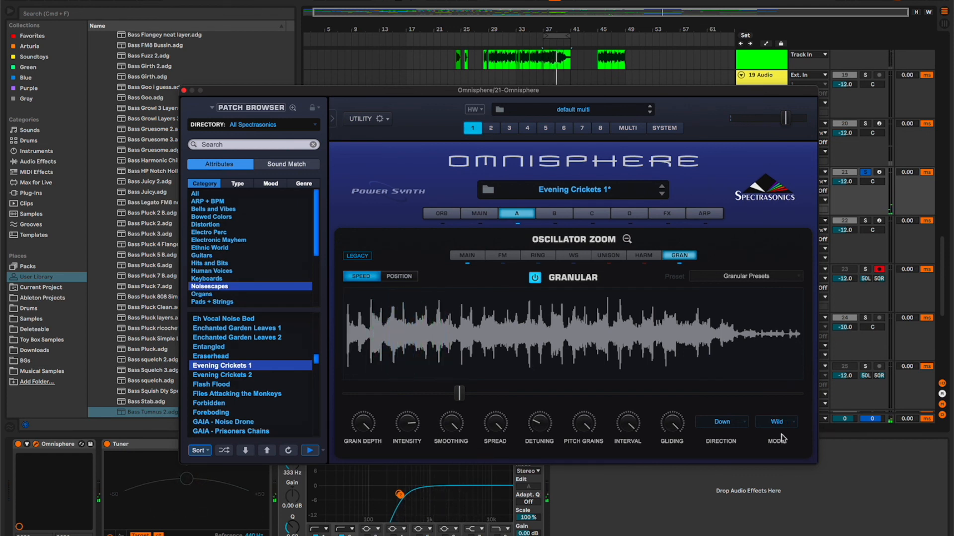